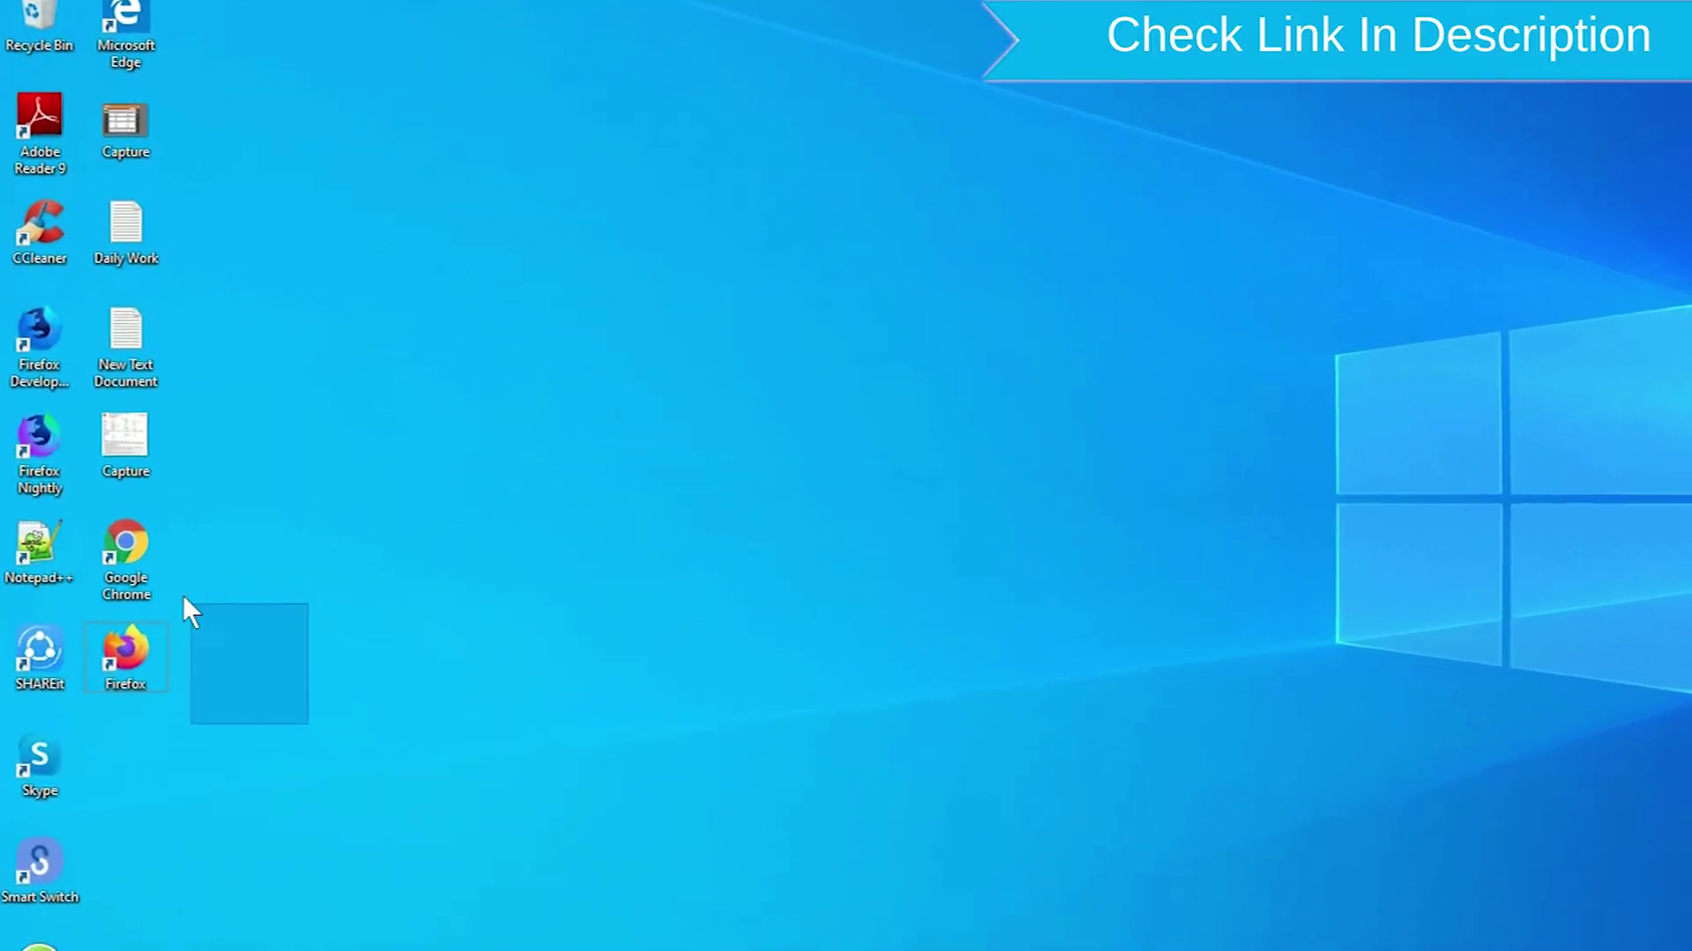
Launch Chrome from the desktop and open the 'Find My Device - Google' search result.
drag(228, 649, 122, 523)
click(993, 622)
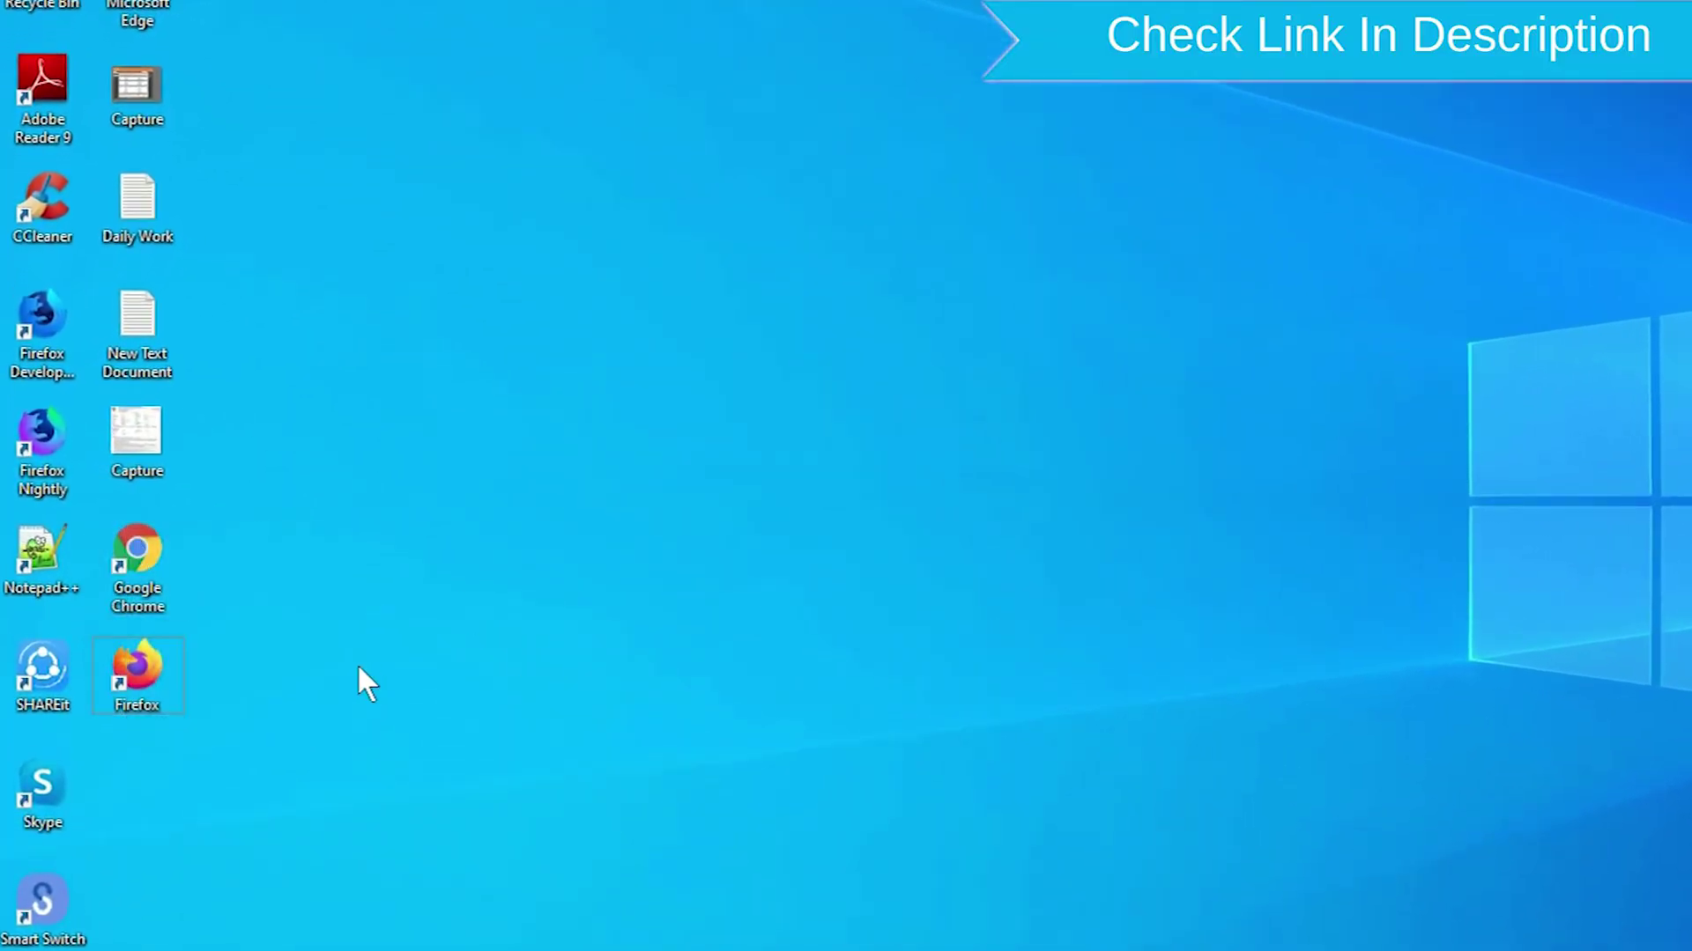
right_click(154, 674)
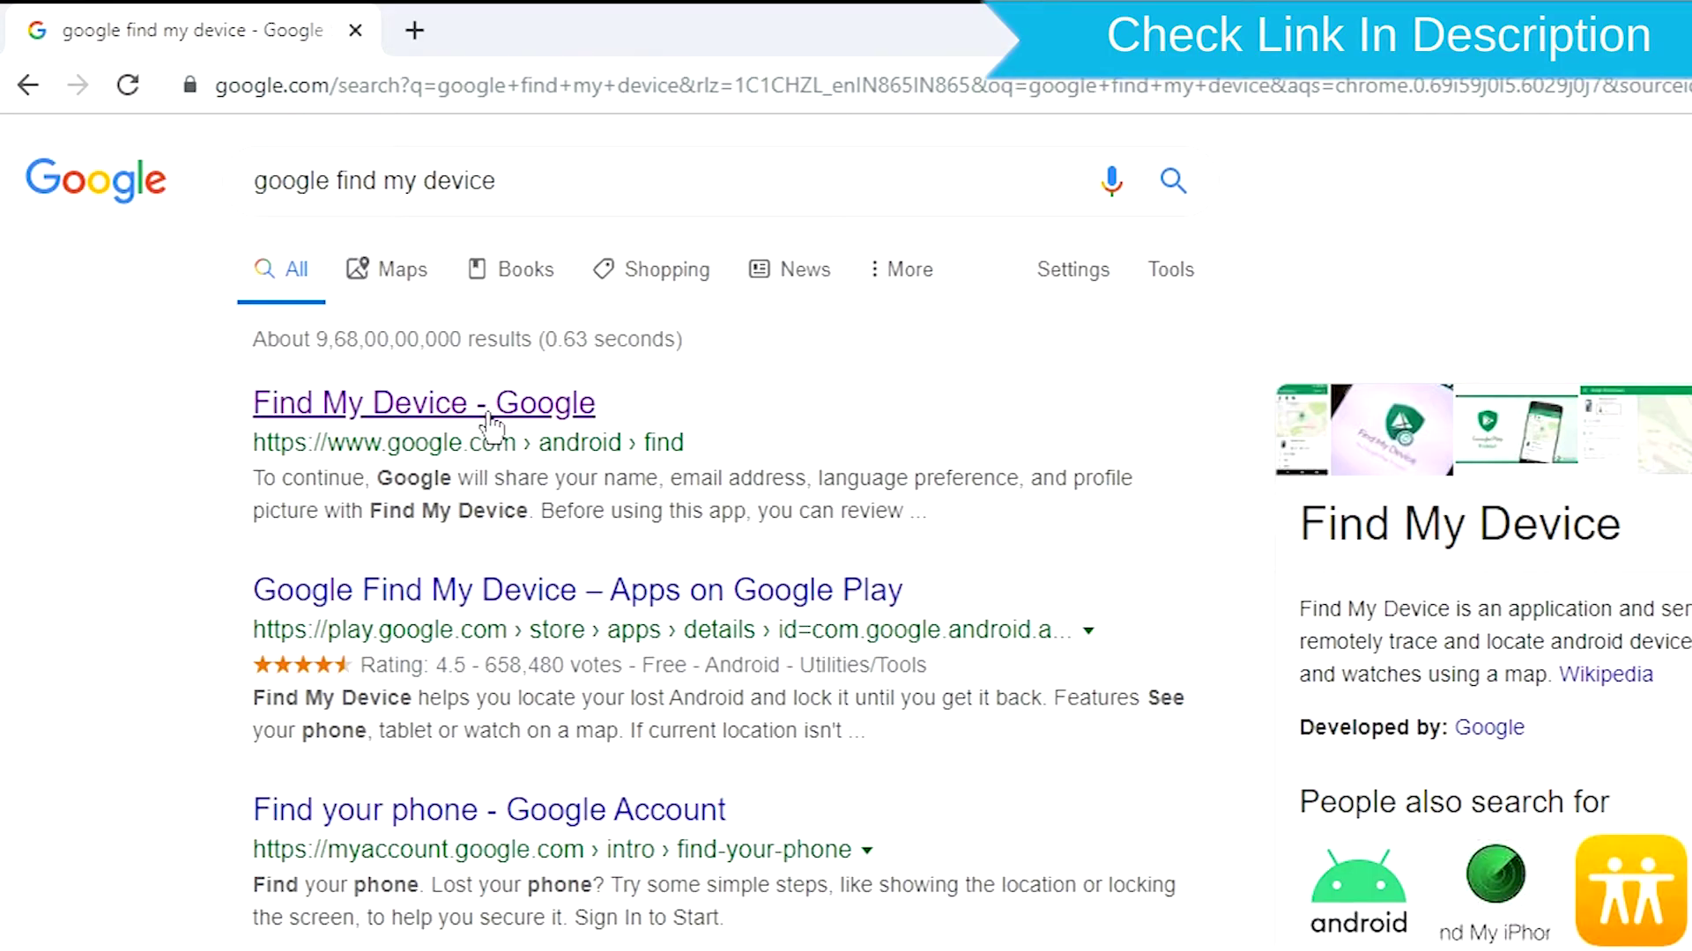
click(492, 421)
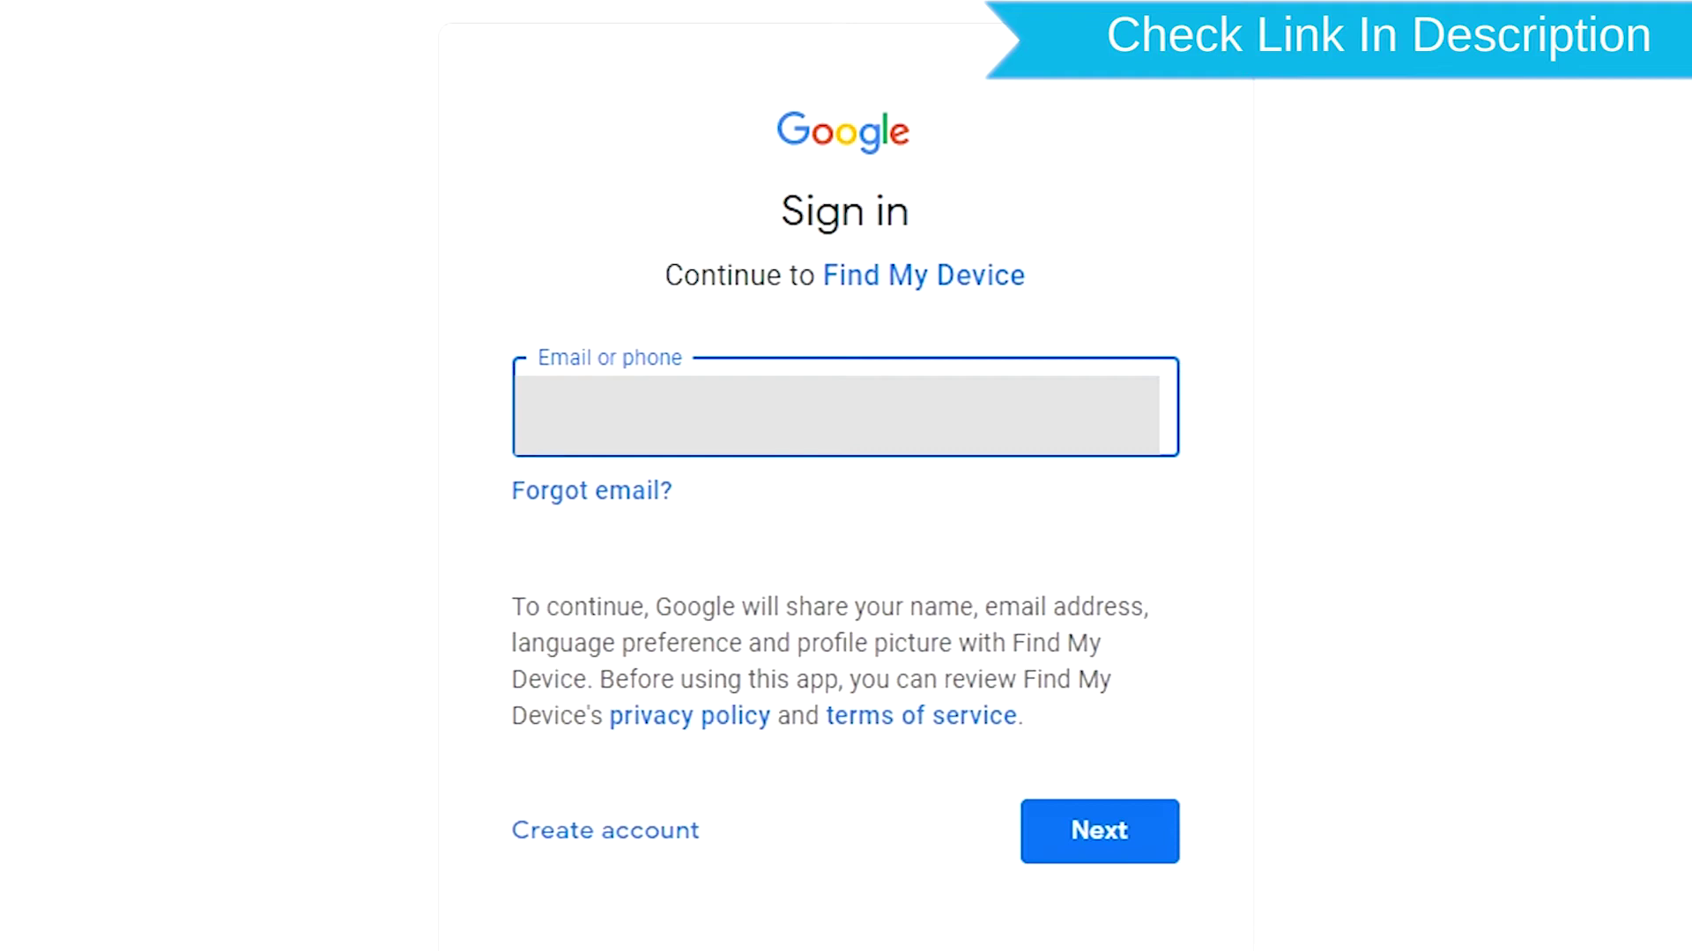
Submit the account email to continue signing in to Find My Device.
key(Return)
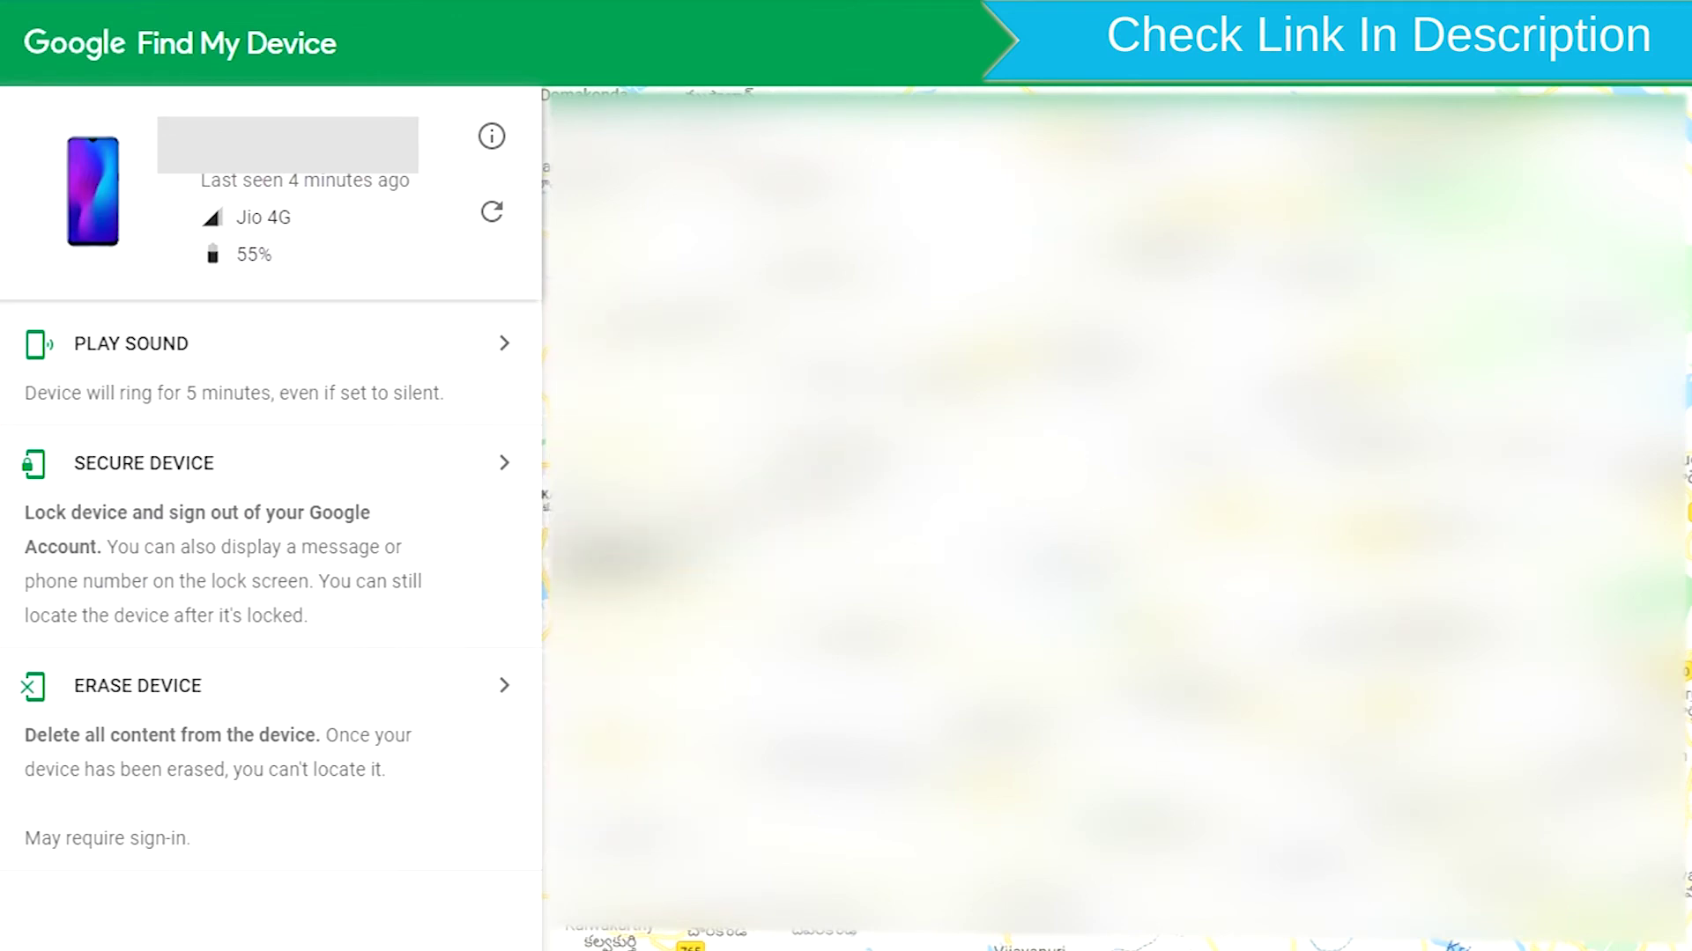
Choose Erase Device for the phone and confirm the remote erase request.
click(231, 713)
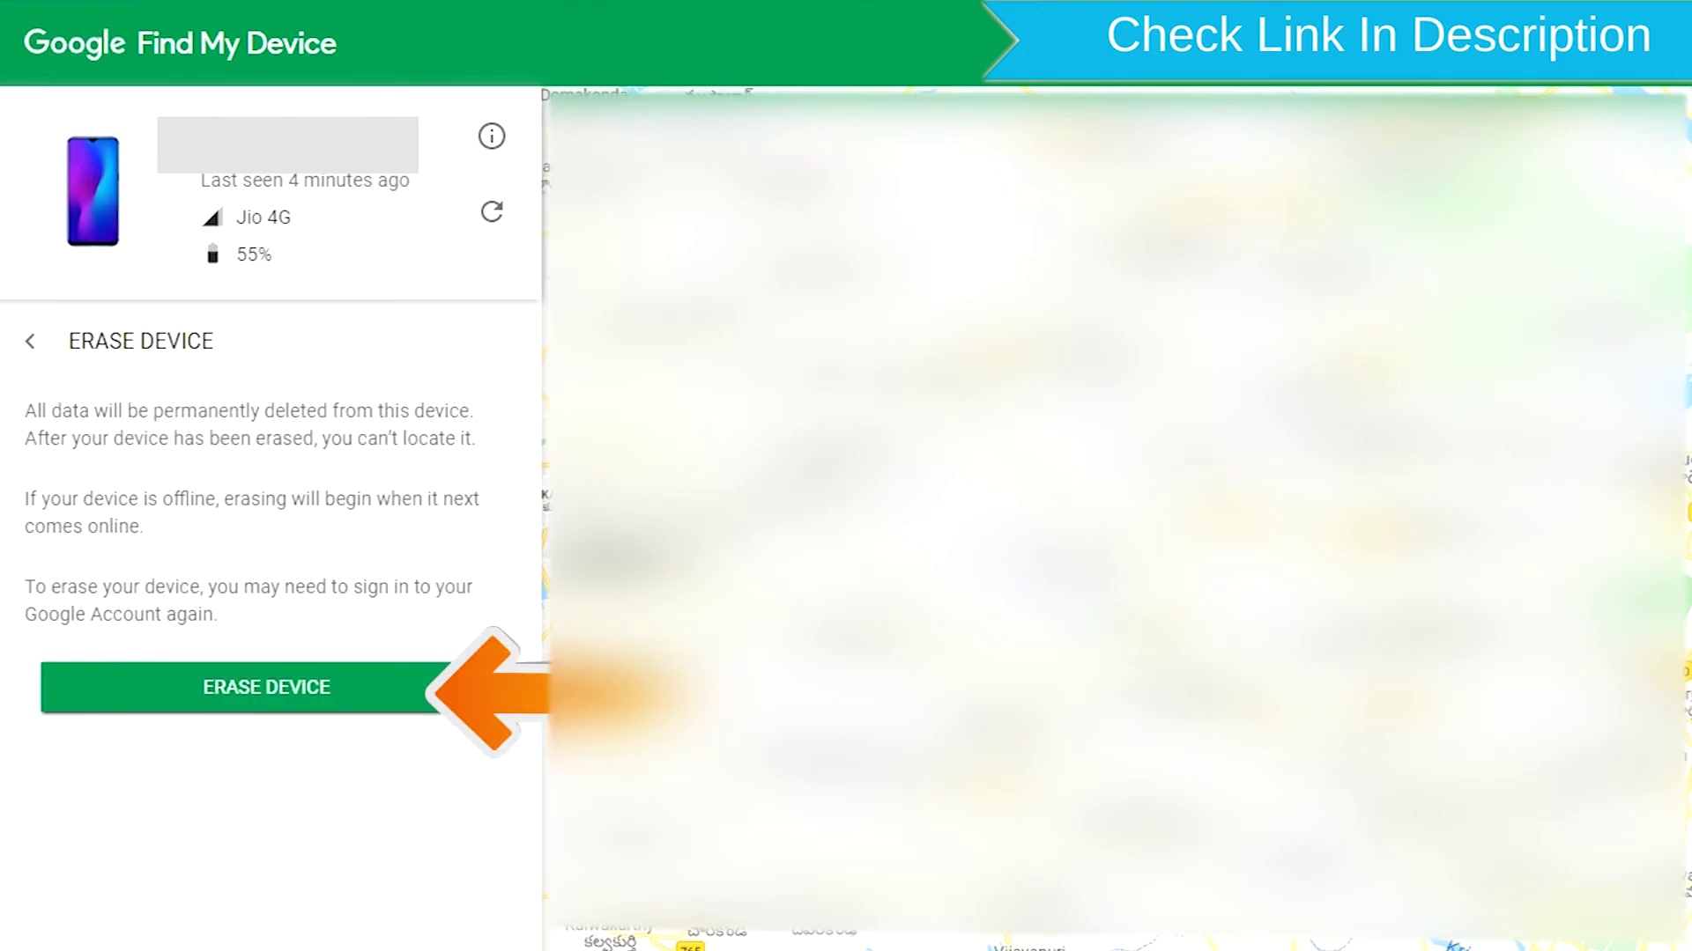
click(315, 698)
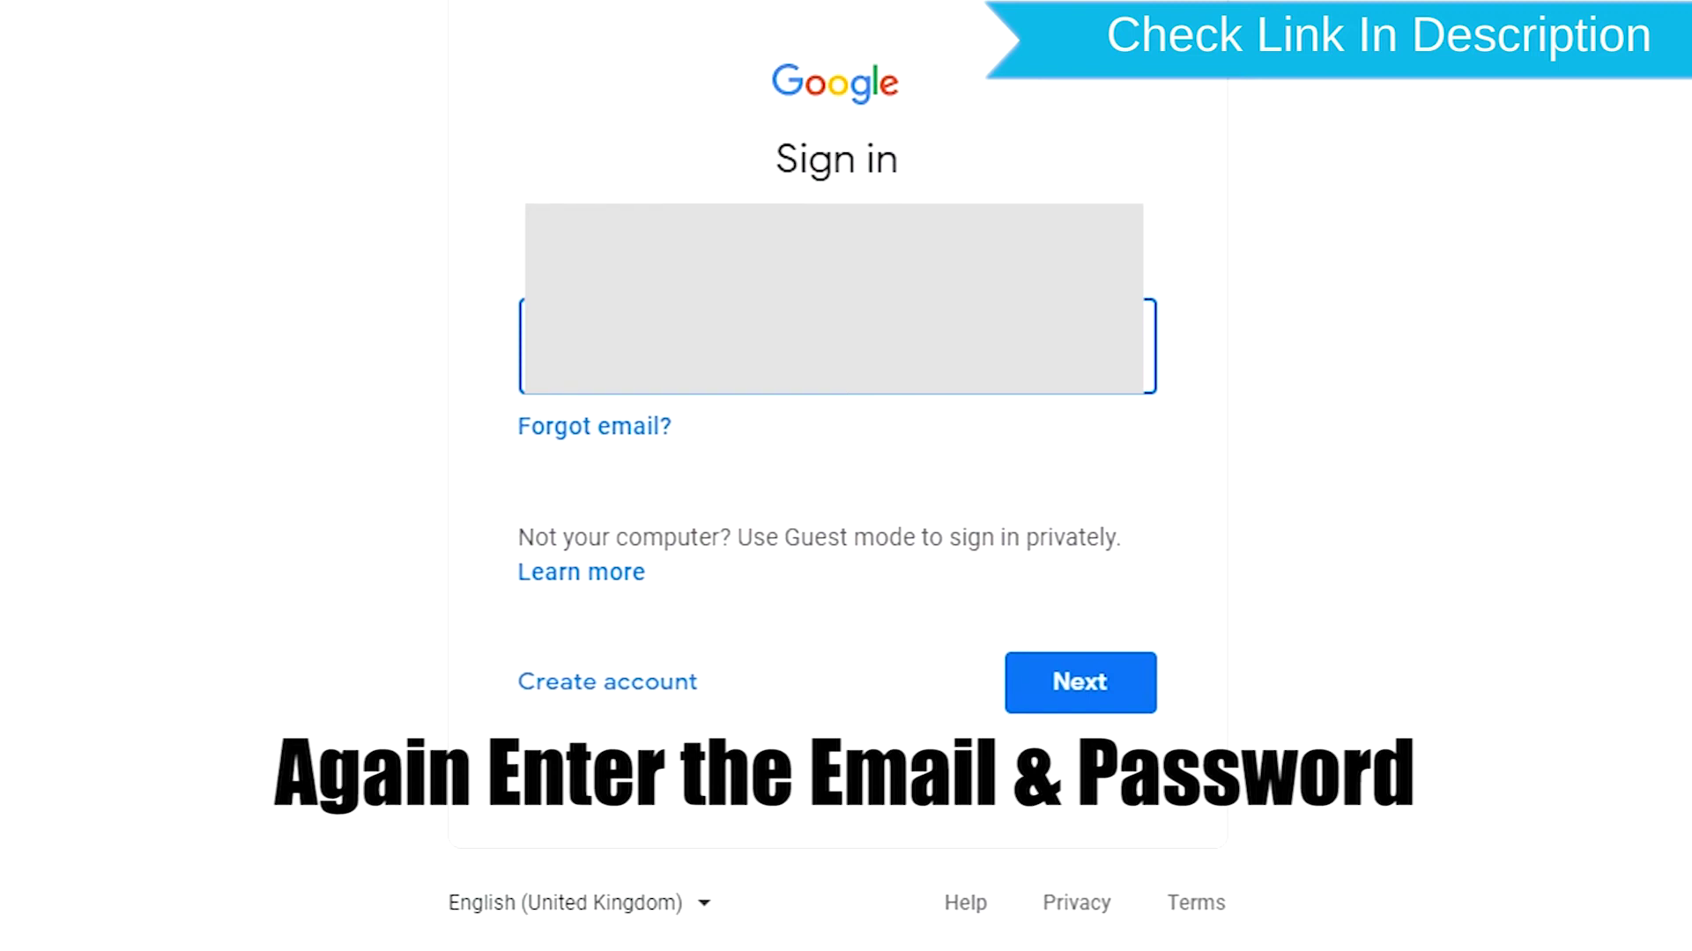
Re-authenticate by submitting the account email and then the password.
key(Return)
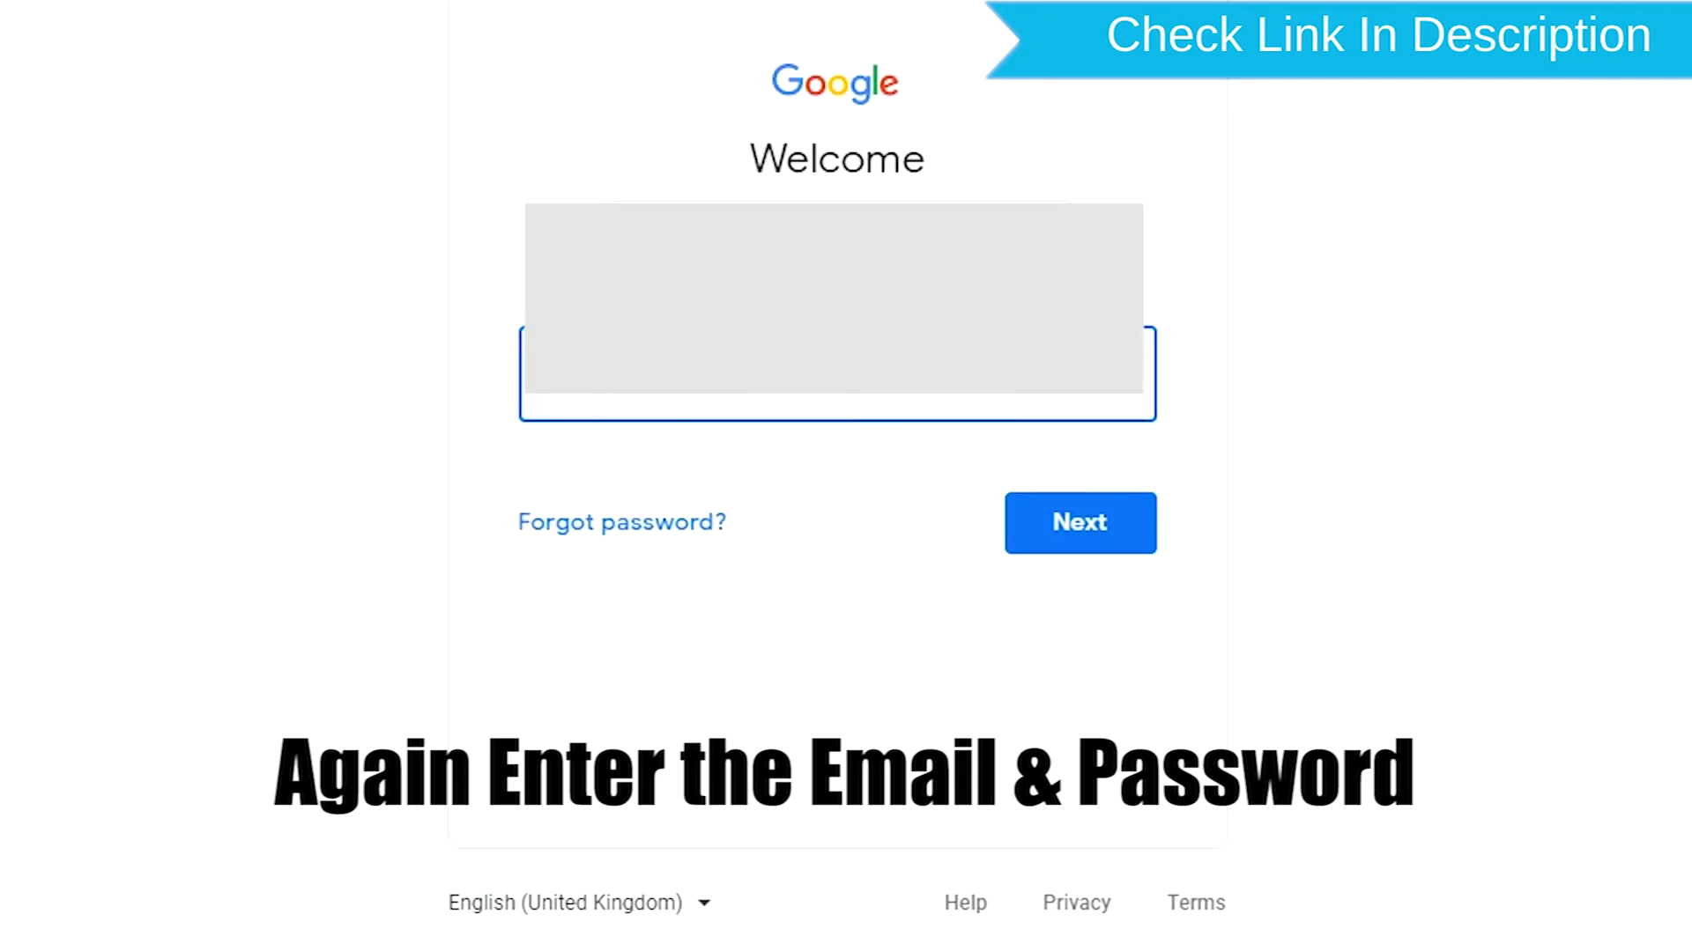
key(Return)
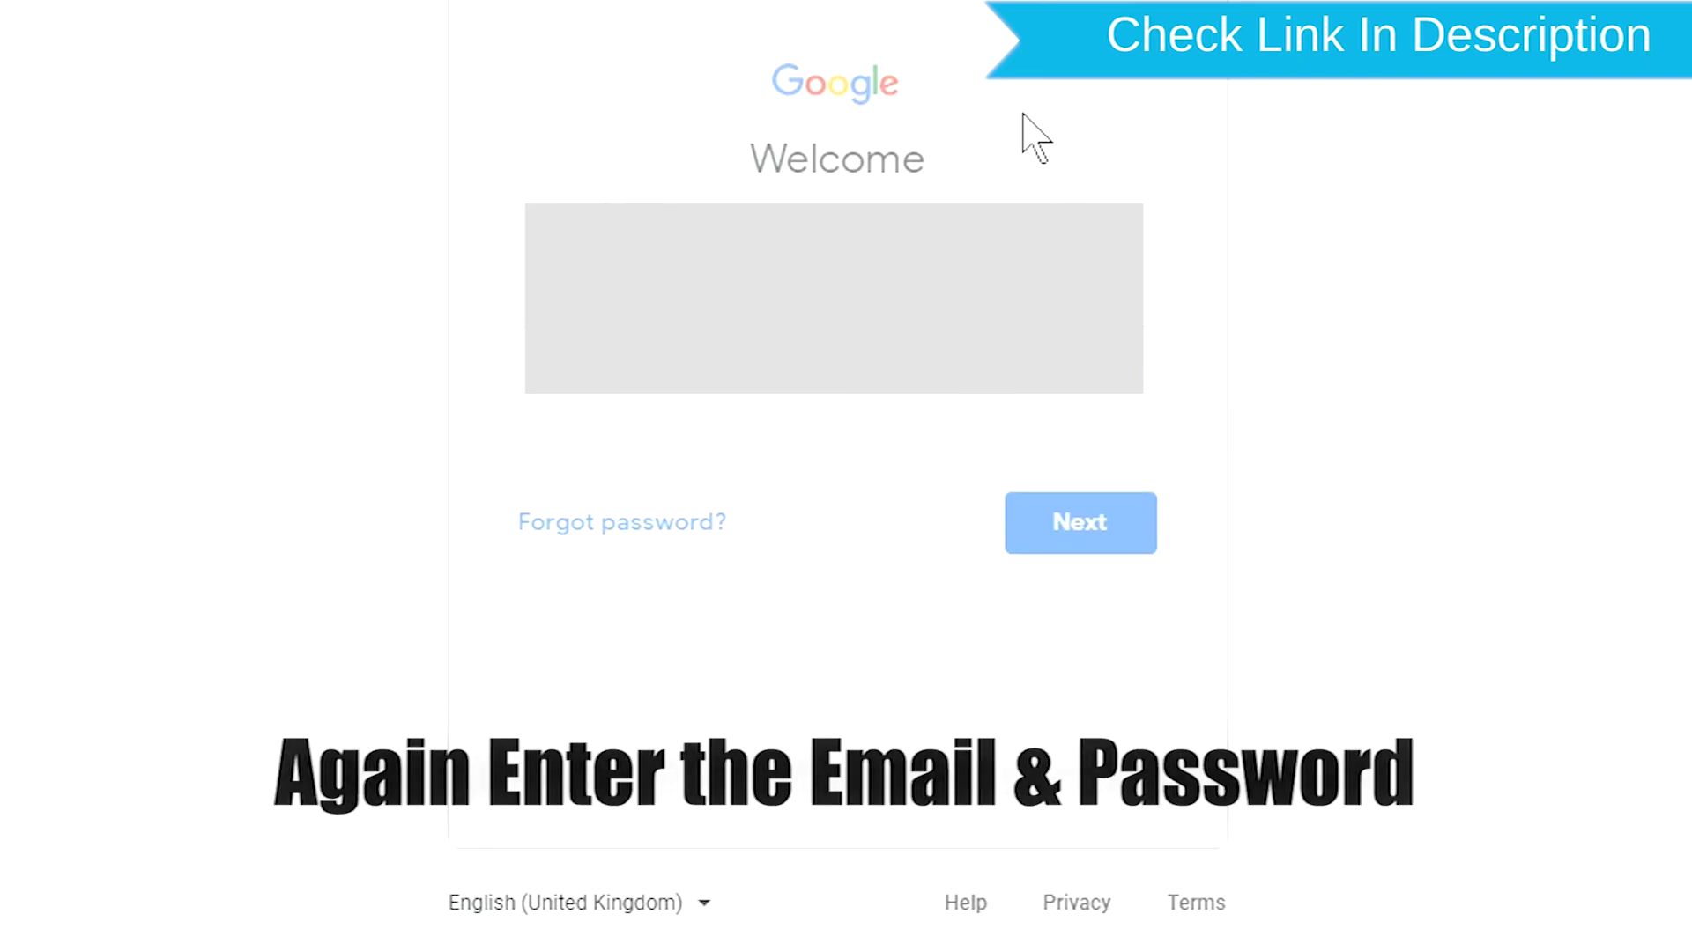